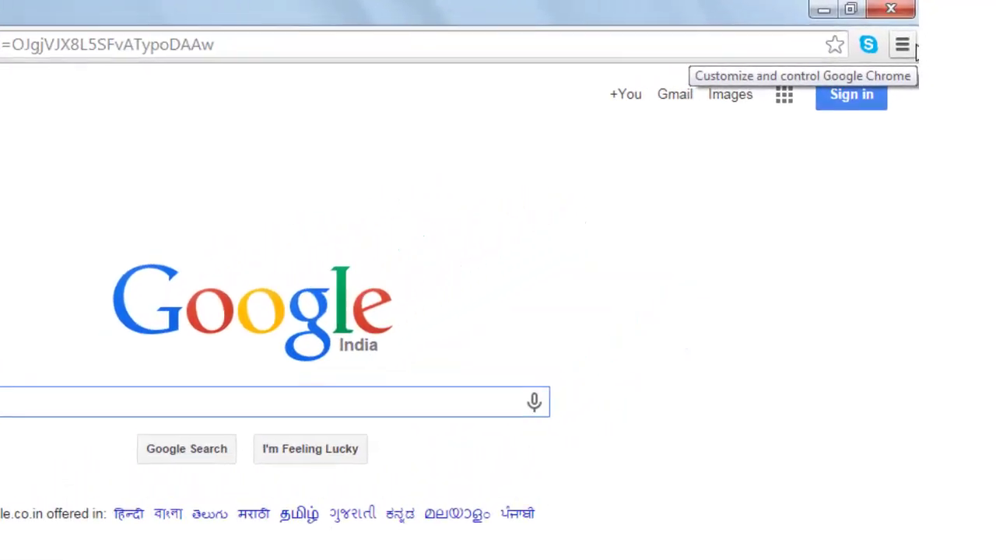
- Open the Chrome Web Store's extensions category from the installed Extensions page via 'Get more extensions'
{"action": "left_click", "coordinate": [905, 47]}
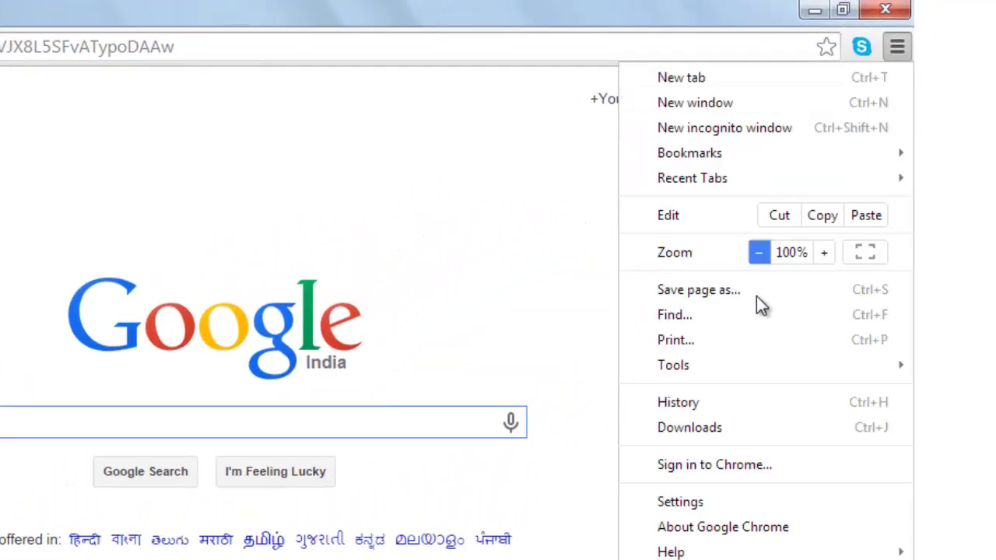
{"action": "mouse_move", "coordinate": [736, 365]}
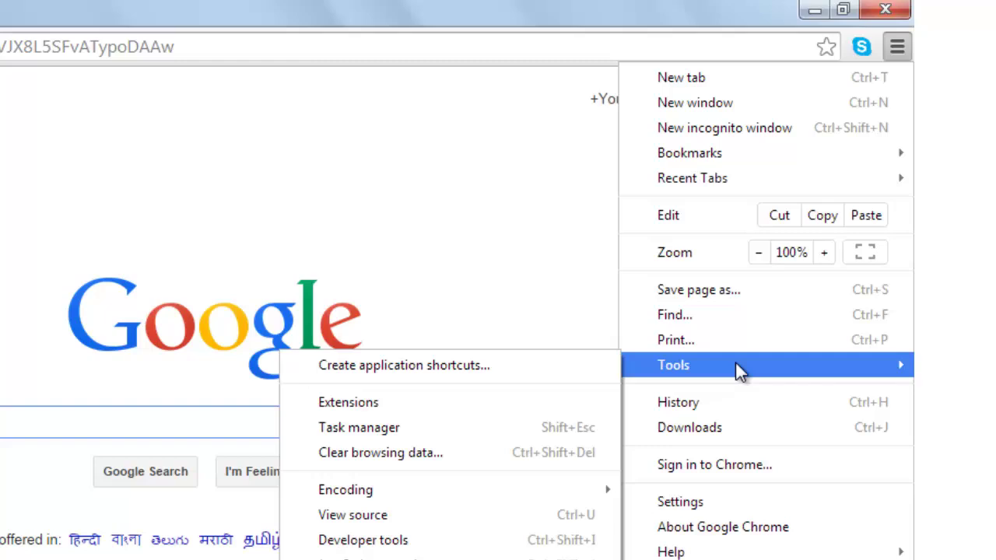
{"action": "left_click", "coordinate": [498, 403]}
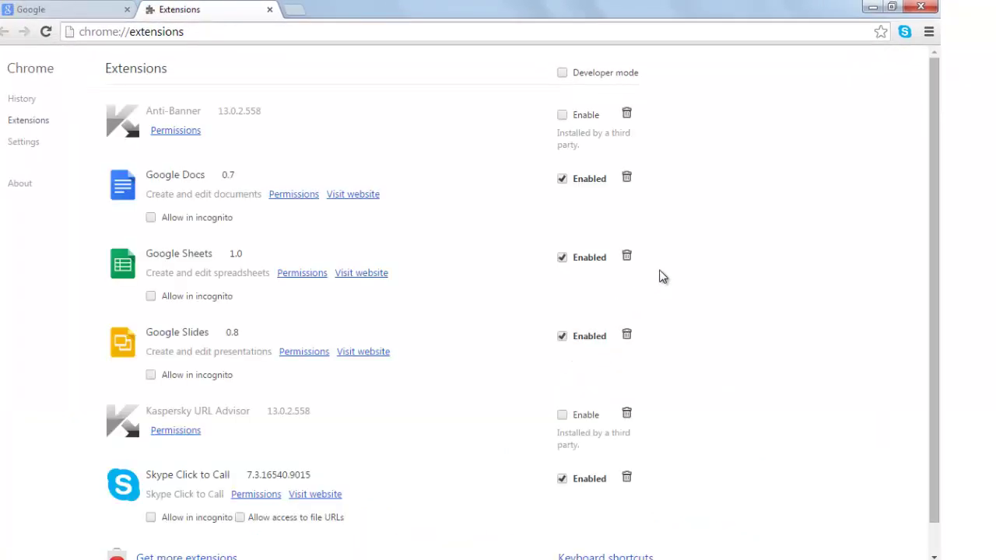
{"action": "scroll", "coordinate": [663, 277], "scroll_direction": "down", "scroll_amount": 1}
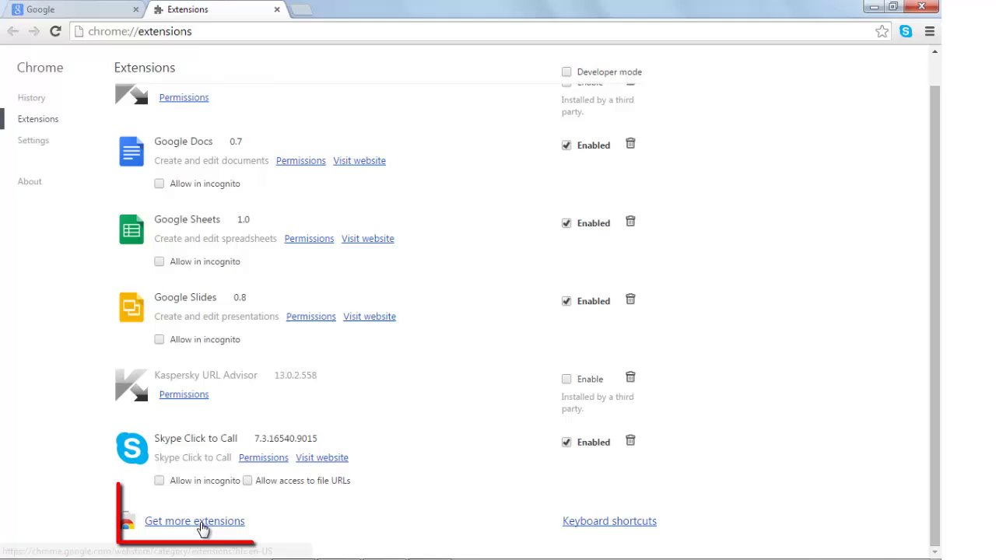
{"action": "left_click", "coordinate": [201, 529]}
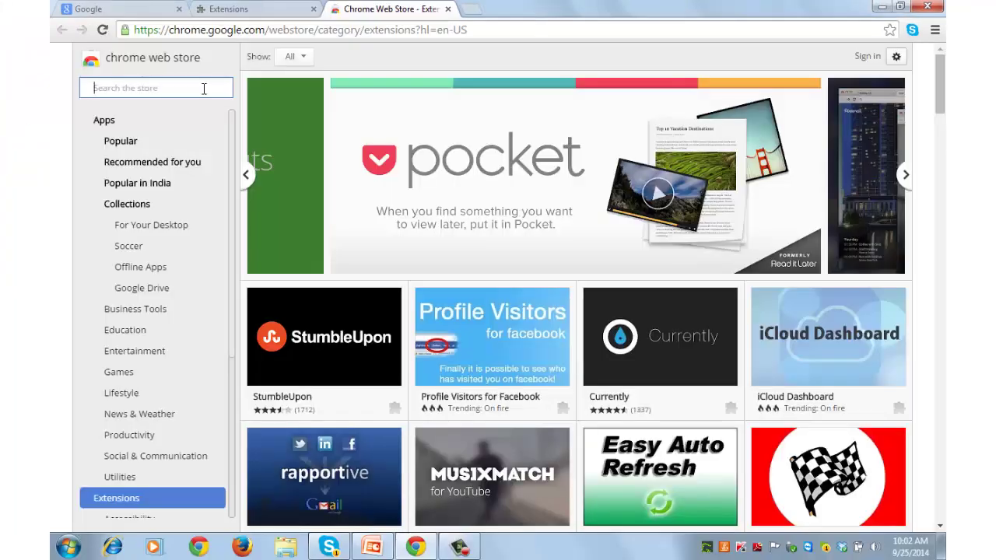
- Search the store for 'fabulous' and add Fabulous for Facebook to Chrome
{"action": "left_click", "coordinate": [204, 89]}
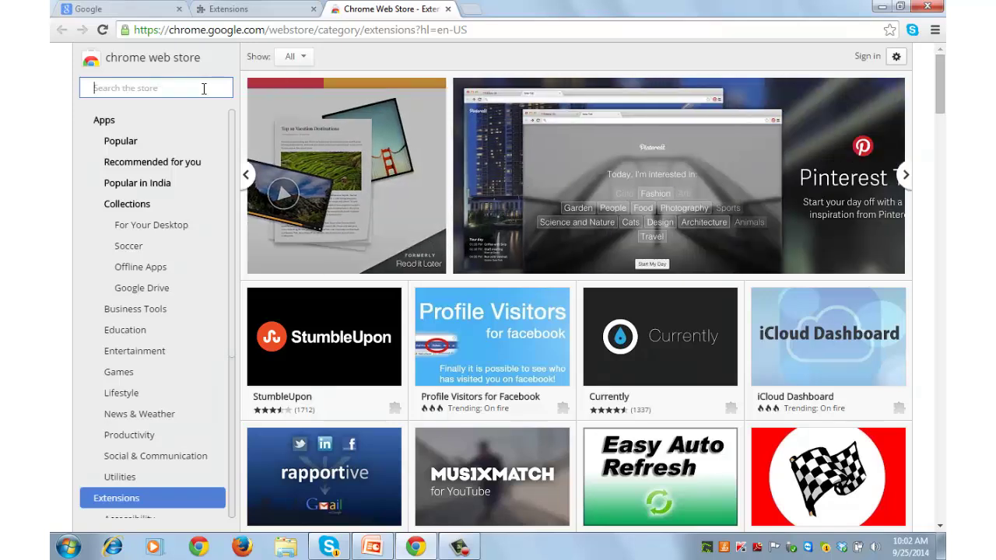
{"action": "type", "text": "fabu"}
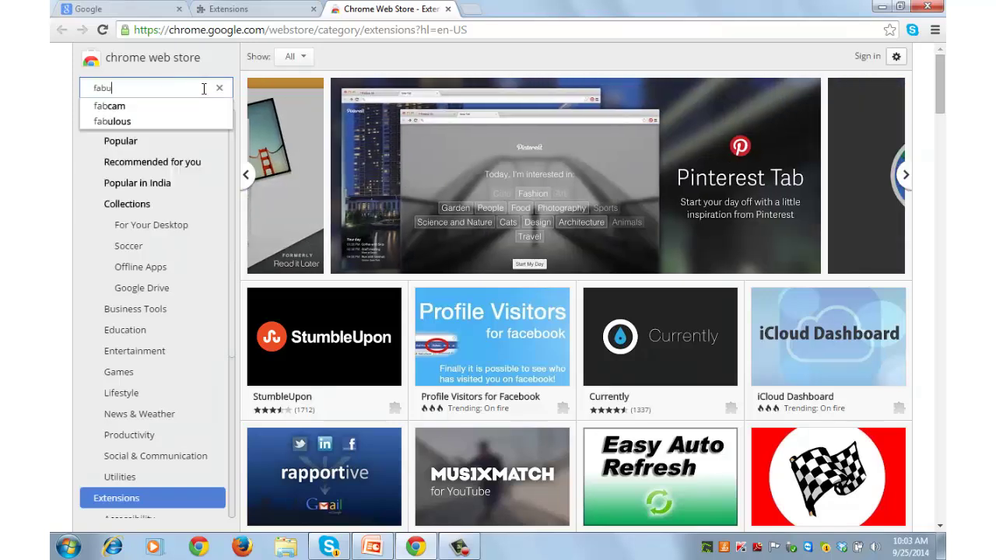
{"action": "type", "text": "lous"}
{"action": "key", "text": "Return"}
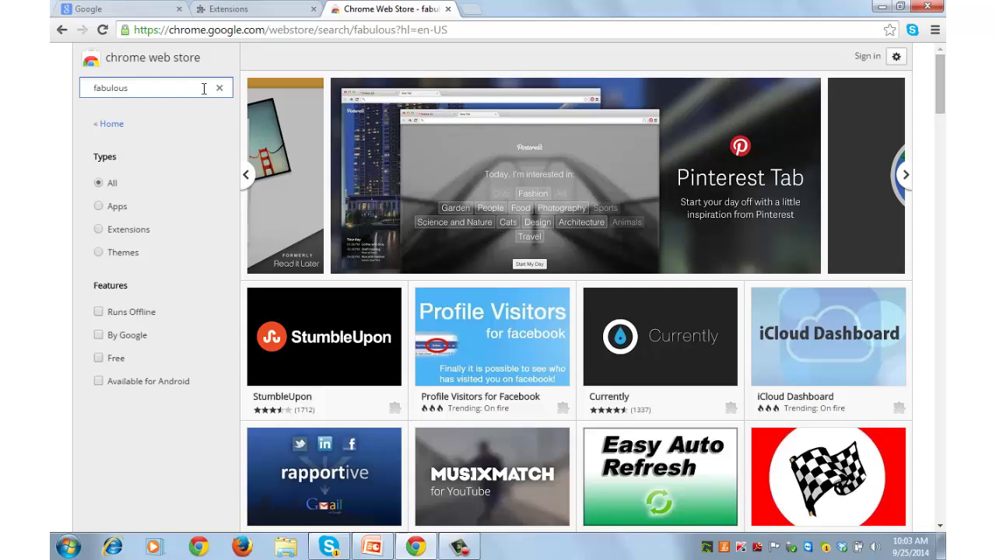
{"action": "scroll", "coordinate": [355, 296], "scroll_direction": "down", "scroll_amount": 2}
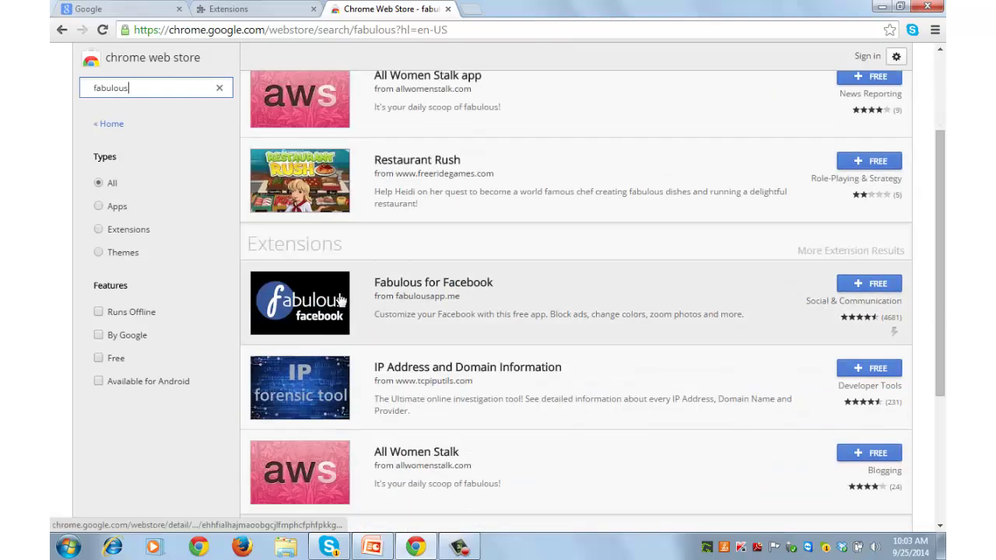
{"action": "left_click", "coordinate": [871, 284]}
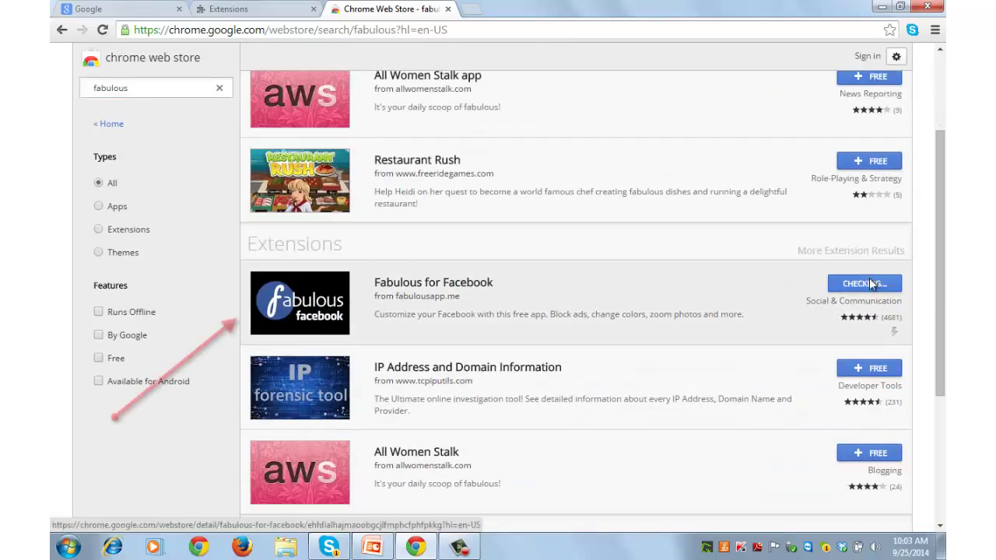
{"action": "left_click", "coordinate": [527, 165]}
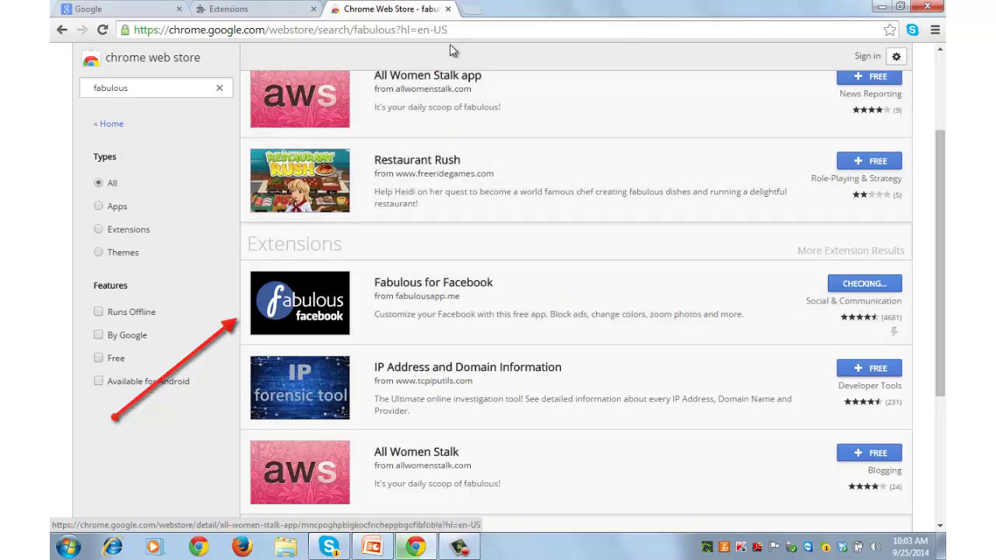
- Load facebook.com in a new tab and open the Fabulous panel, moved to the left
{"action": "left_click", "coordinate": [470, 9]}
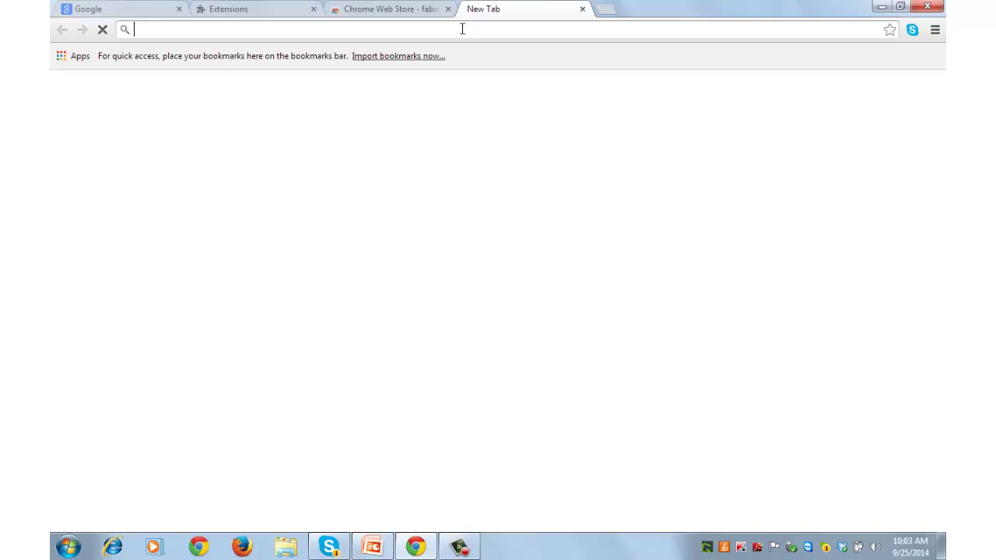
{"action": "type", "text": "f"}
{"action": "key", "text": "Return"}
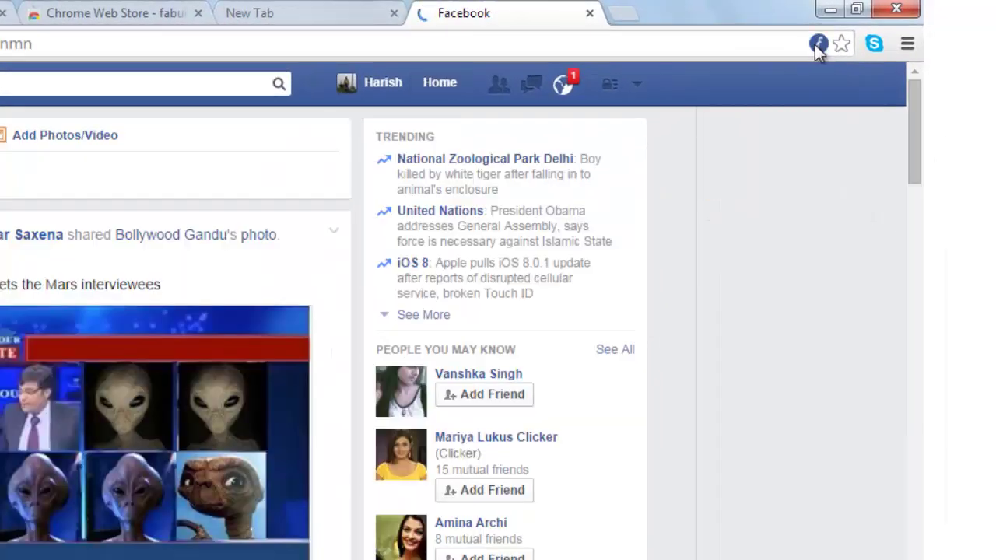
{"action": "left_click", "coordinate": [817, 44]}
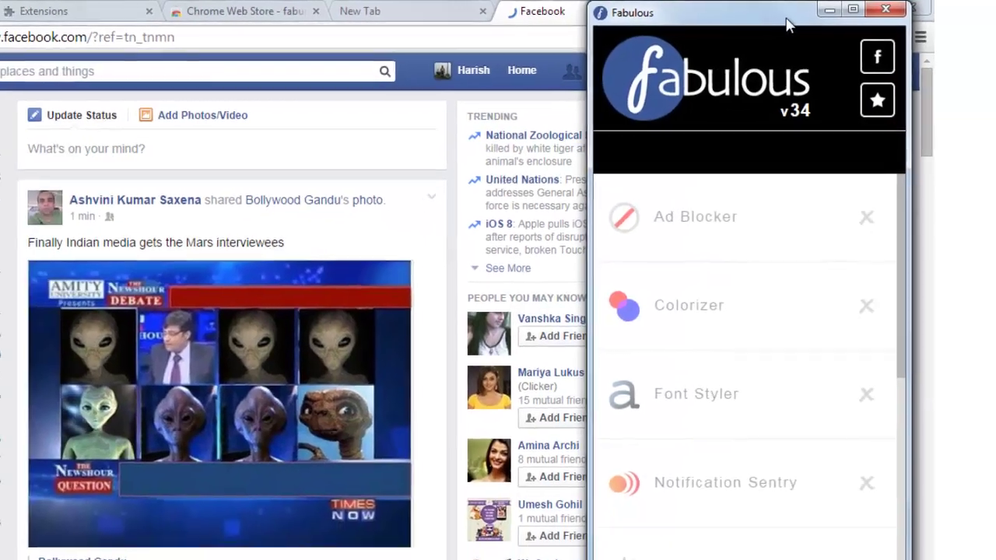
{"action": "left_click_drag", "start_coordinate": [759, 22], "coordinate": [0, 81]}
{"action": "left_click_drag", "start_coordinate": [242, 59], "coordinate": [244, 60]}
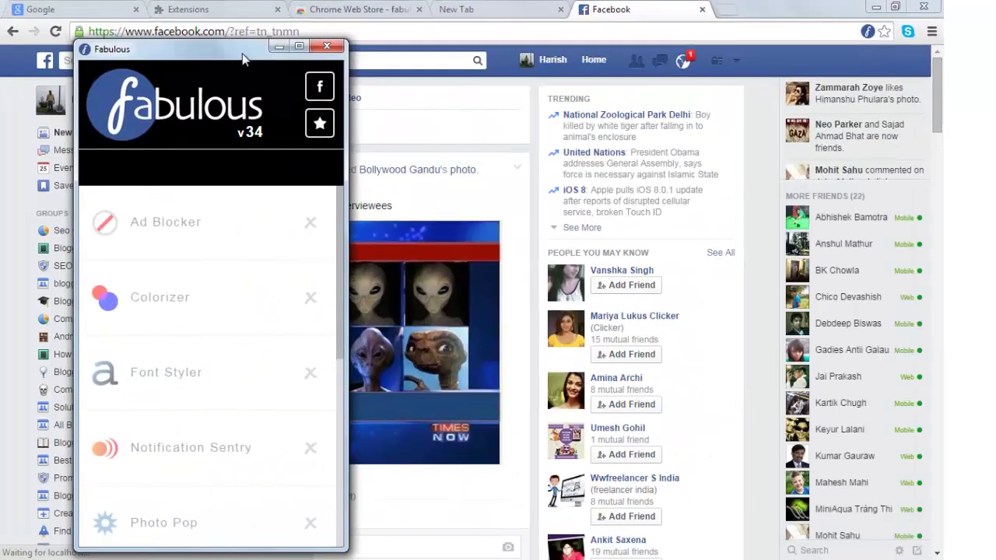
- Turn on Ad Blocker with the show option kept, and turn on Colorizer
{"action": "left_click", "coordinate": [205, 239]}
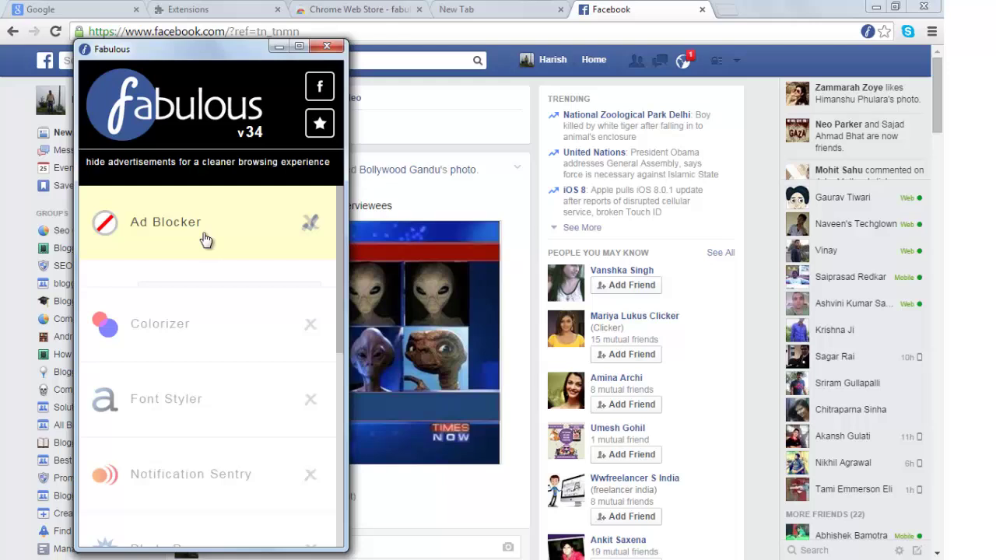
{"action": "left_click", "coordinate": [245, 314]}
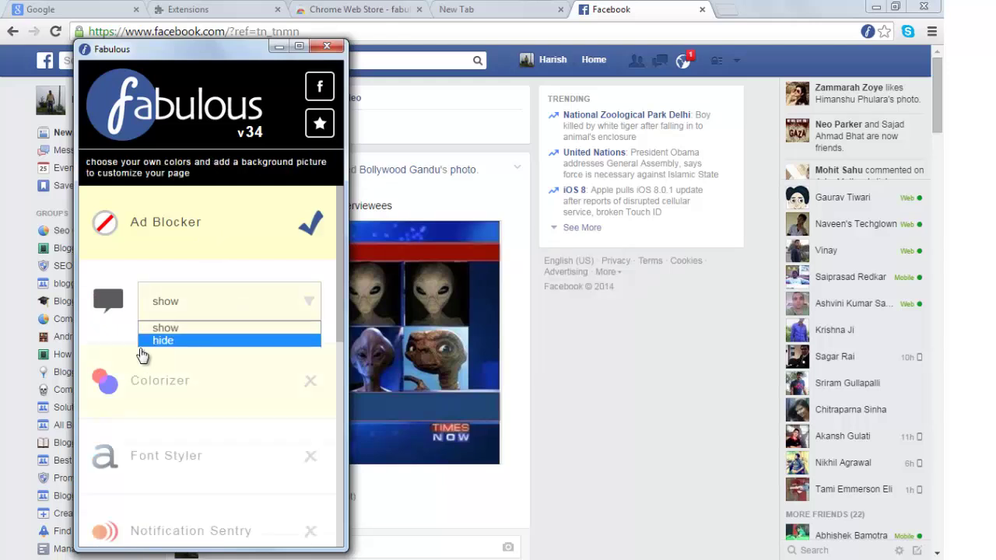
{"action": "left_click", "coordinate": [98, 343]}
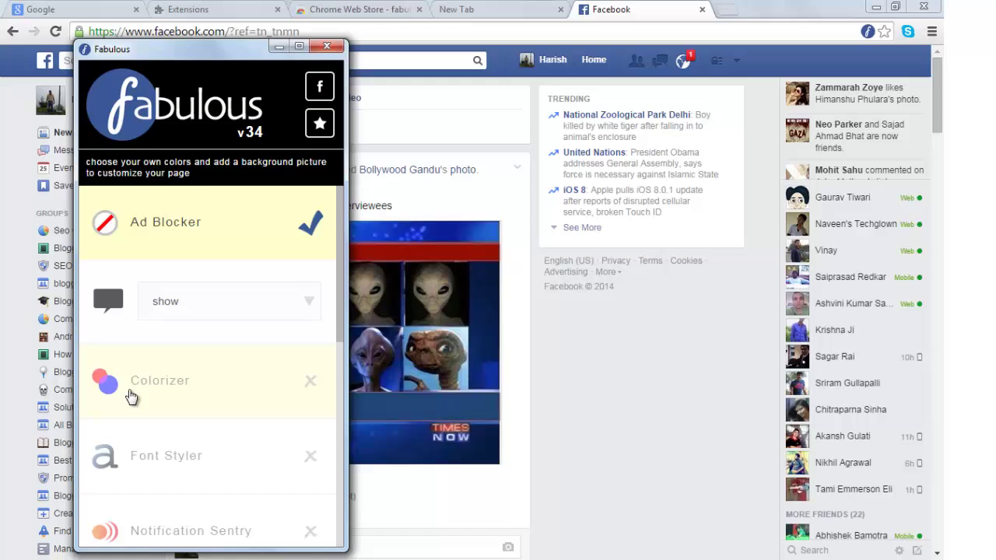
{"action": "left_click", "coordinate": [170, 394]}
{"action": "left_click_drag", "start_coordinate": [250, 51], "coordinate": [272, 13]}
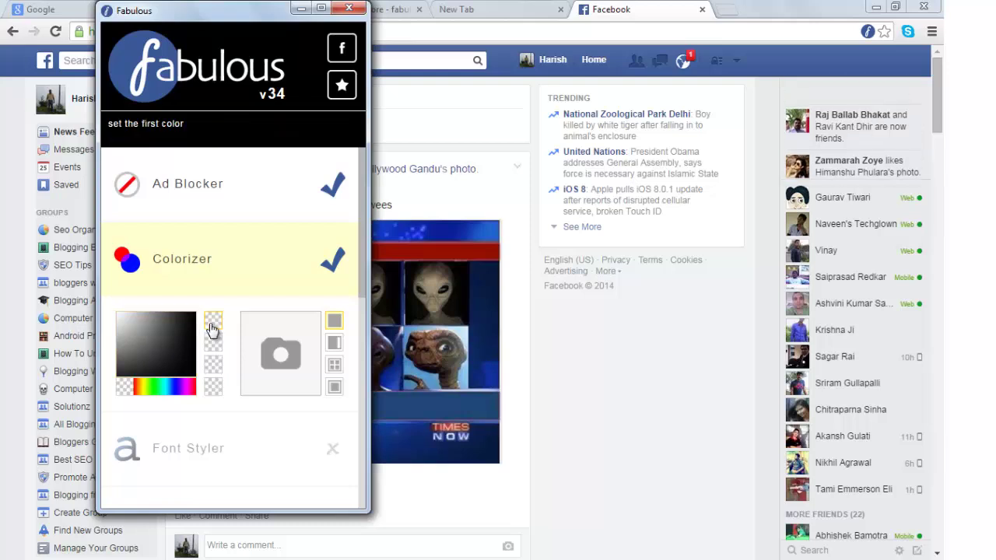
- Color Facebook's header bar blue, the page background purple and the text green
{"action": "left_click", "coordinate": [163, 391]}
{"action": "left_click", "coordinate": [164, 391]}
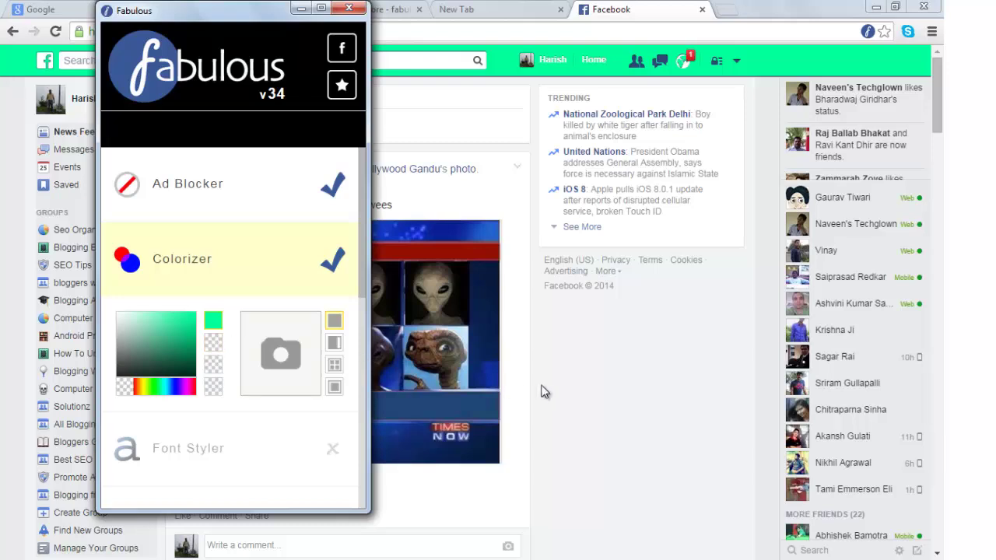
{"action": "left_click", "coordinate": [178, 393]}
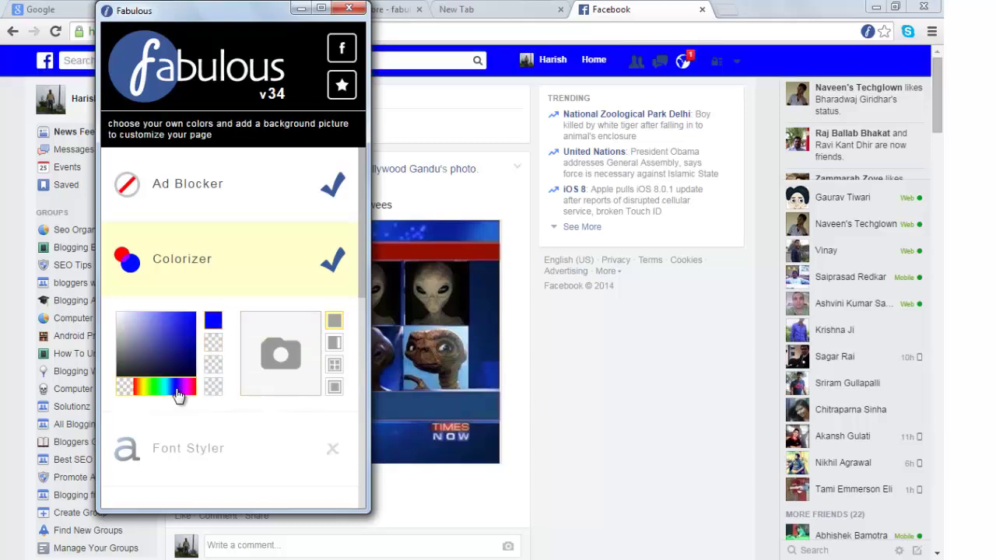
{"action": "left_click", "coordinate": [186, 386]}
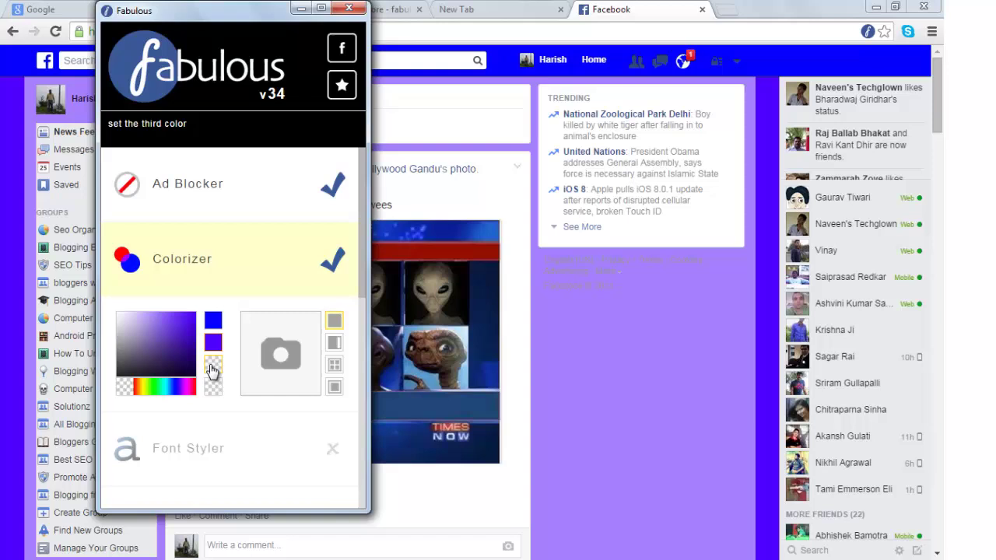
{"action": "left_click", "coordinate": [156, 387]}
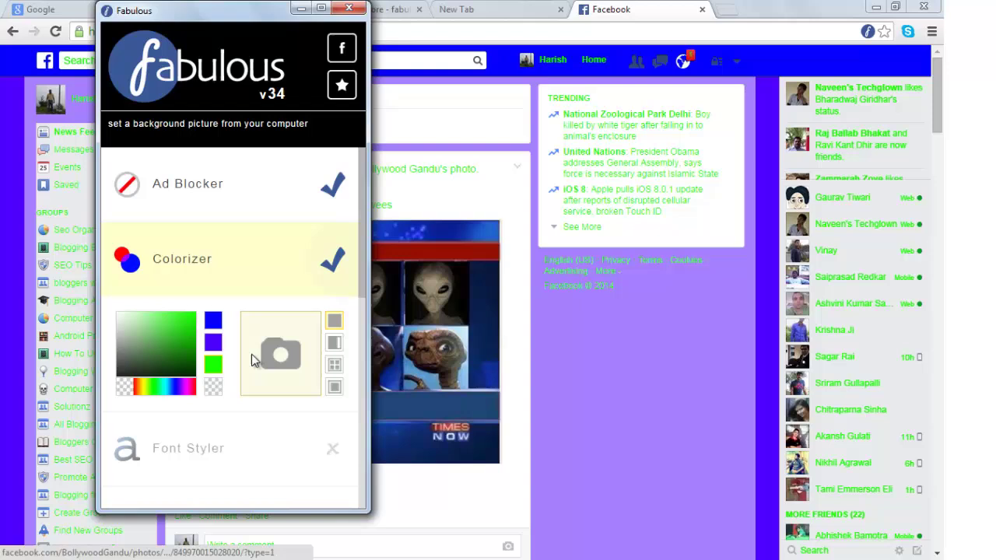
- Enable Font Styler and choose the Alice font for page text
{"action": "scroll", "coordinate": [222, 397], "scroll_direction": "down", "scroll_amount": 1}
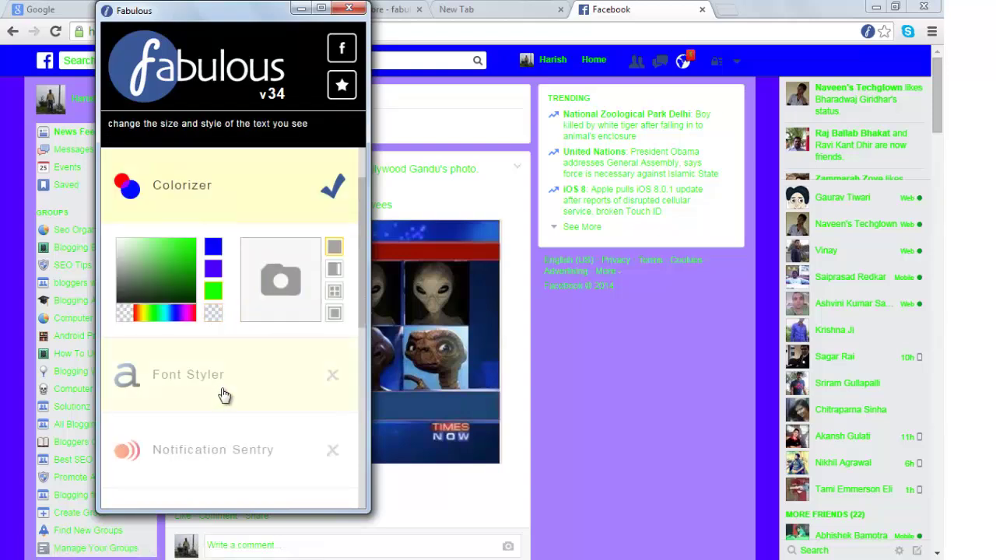
{"action": "scroll", "coordinate": [225, 393], "scroll_direction": "down", "scroll_amount": 1}
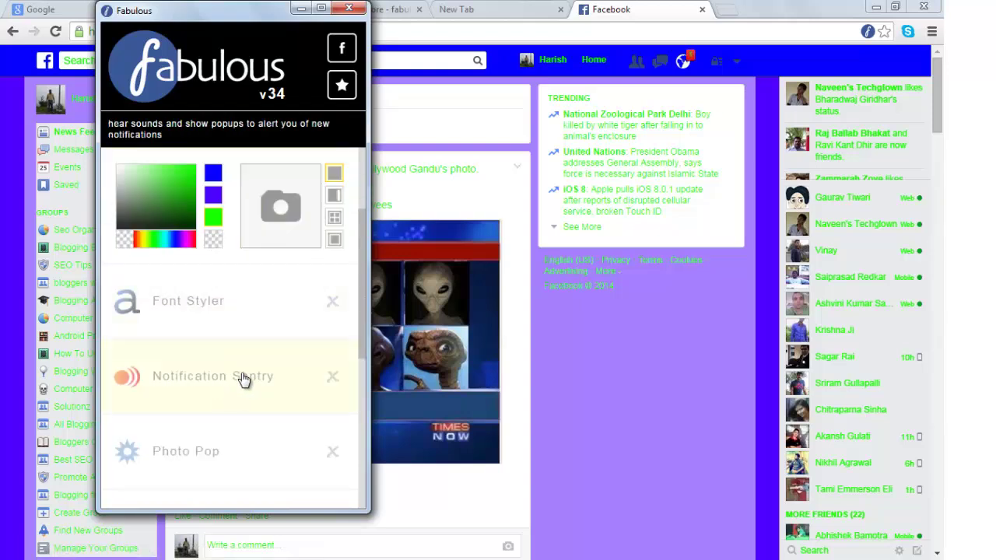
{"action": "left_click", "coordinate": [286, 311]}
{"action": "left_click", "coordinate": [300, 324]}
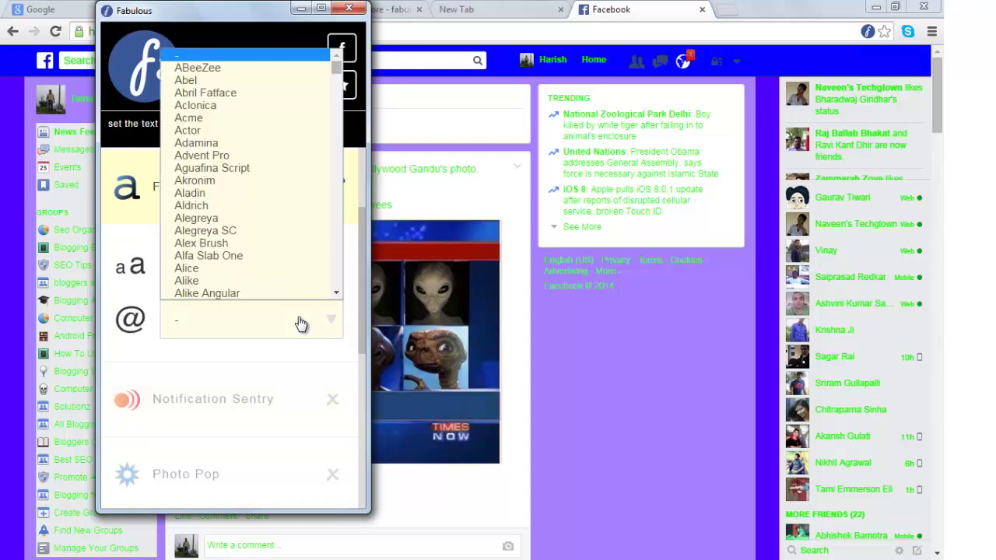
{"action": "left_click", "coordinate": [287, 270]}
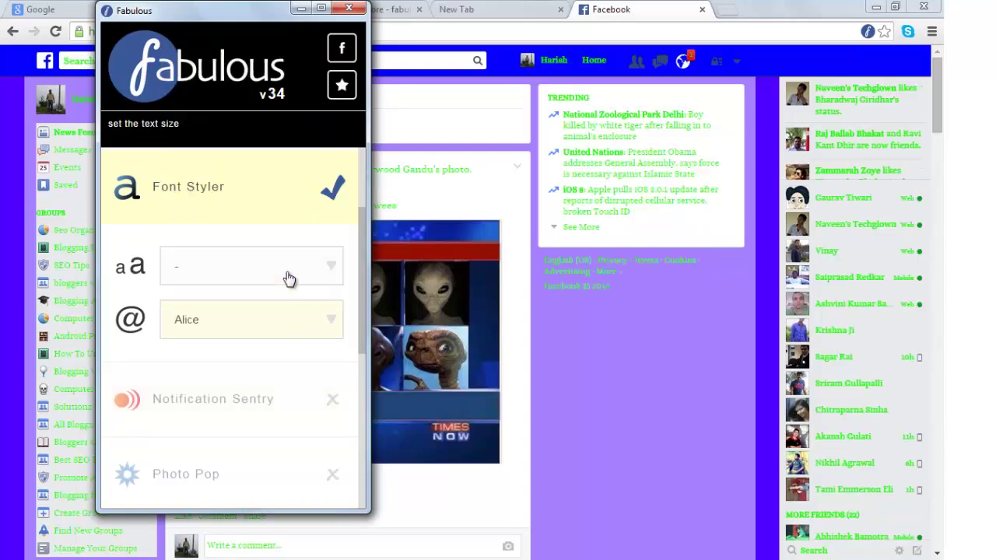
{"action": "left_click", "coordinate": [291, 336]}
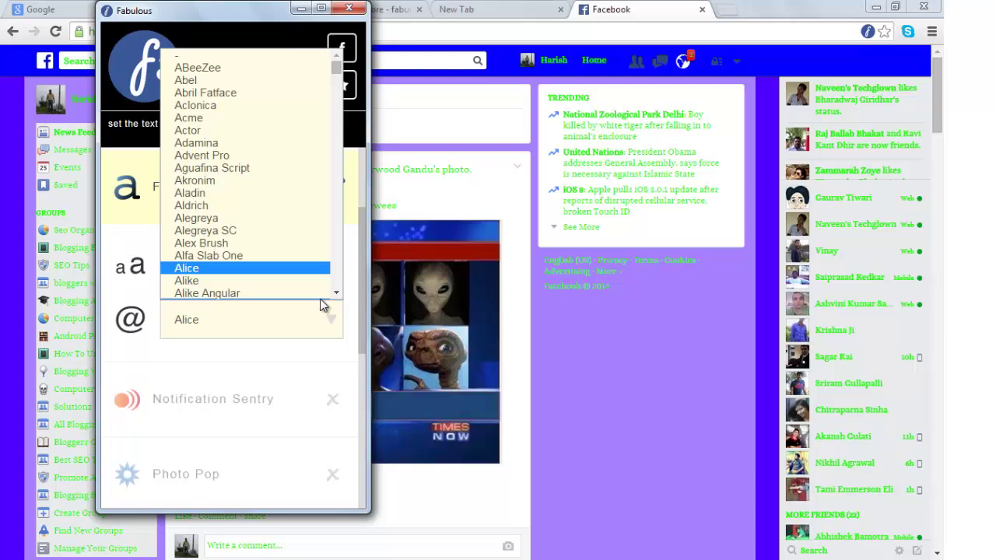
{"action": "left_click", "coordinate": [351, 363]}
- Set the page text size to 15pt
{"action": "left_click", "coordinate": [309, 278]}
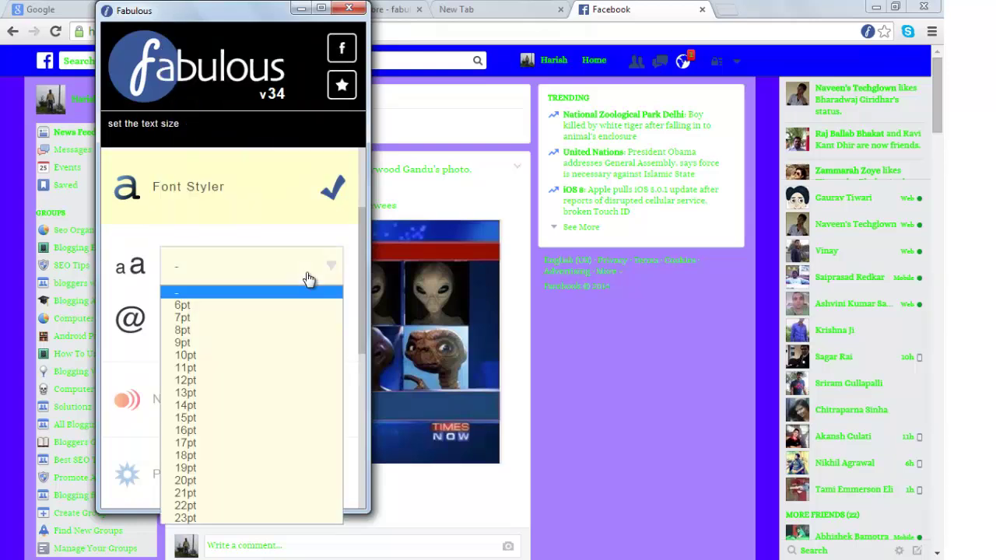
{"action": "left_click", "coordinate": [304, 319]}
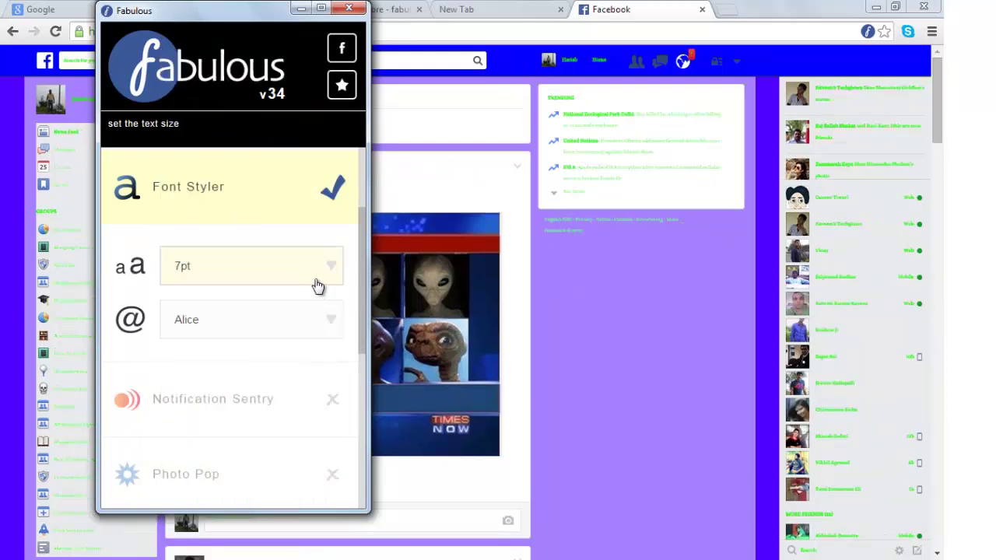
{"action": "left_click", "coordinate": [318, 283]}
{"action": "left_click", "coordinate": [291, 421]}
{"action": "scroll", "coordinate": [304, 422], "scroll_direction": "down", "scroll_amount": 1}
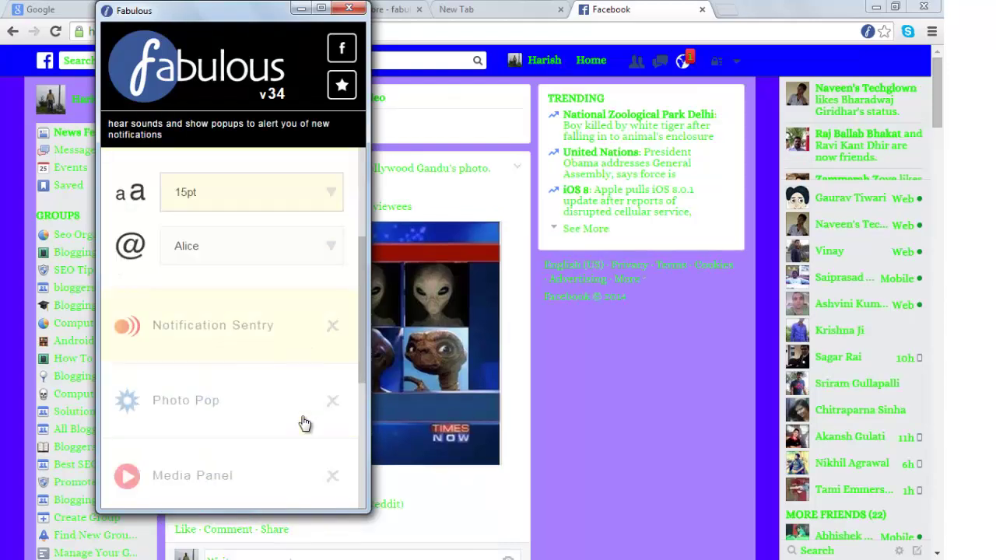
{"action": "scroll", "coordinate": [305, 420], "scroll_direction": "down", "scroll_amount": 1}
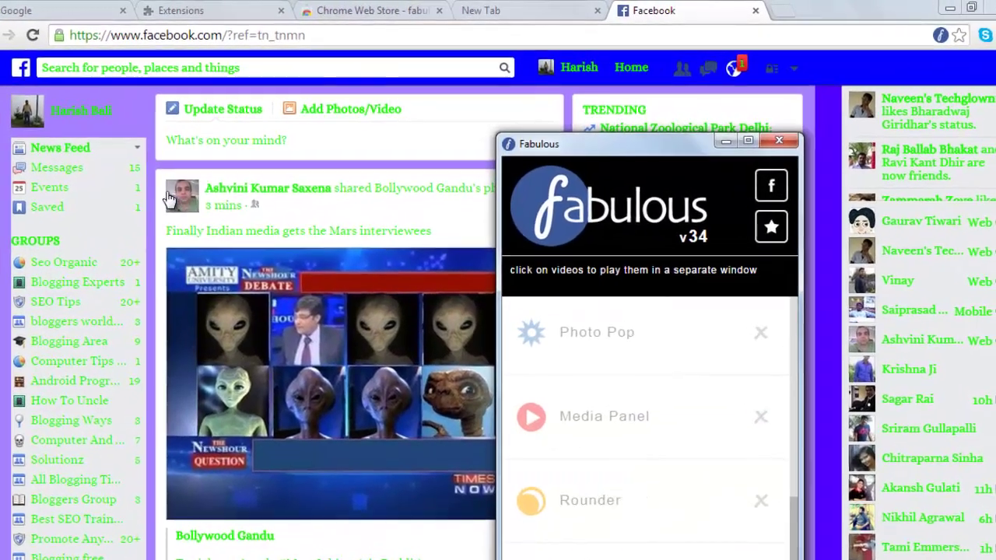
- Turn on the Rounder and Sticky Pad features
{"action": "mouse_move", "coordinate": [230, 166]}
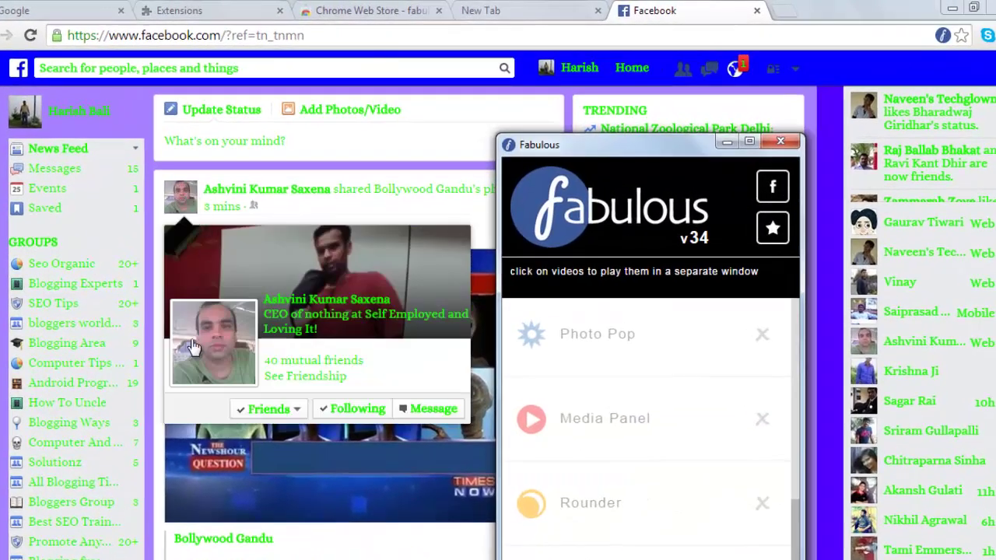
{"action": "scroll", "coordinate": [187, 399], "scroll_direction": "down", "scroll_amount": 2}
{"action": "scroll", "coordinate": [556, 431], "scroll_direction": "down", "scroll_amount": 1}
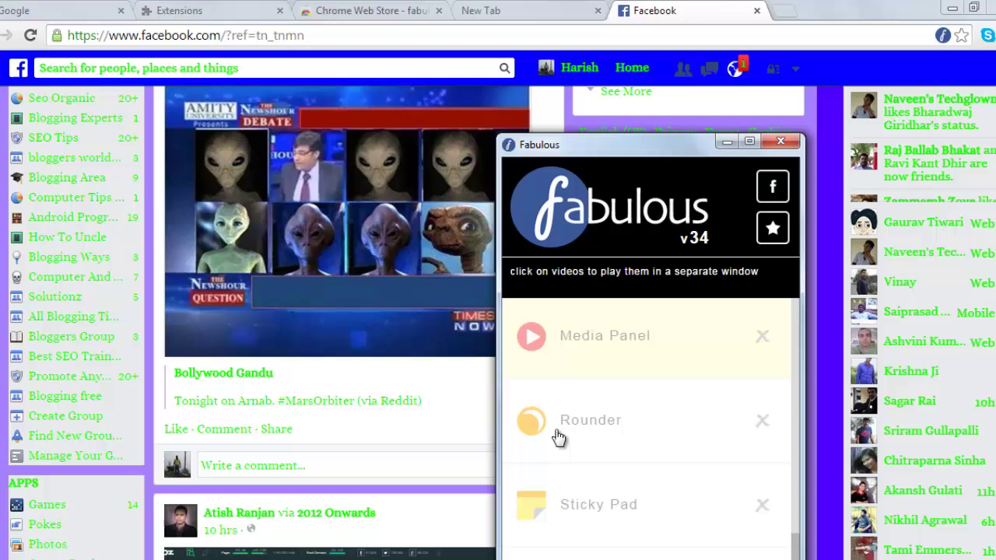
{"action": "left_click", "coordinate": [599, 430]}
{"action": "scroll", "coordinate": [599, 429], "scroll_direction": "down", "scroll_amount": 1}
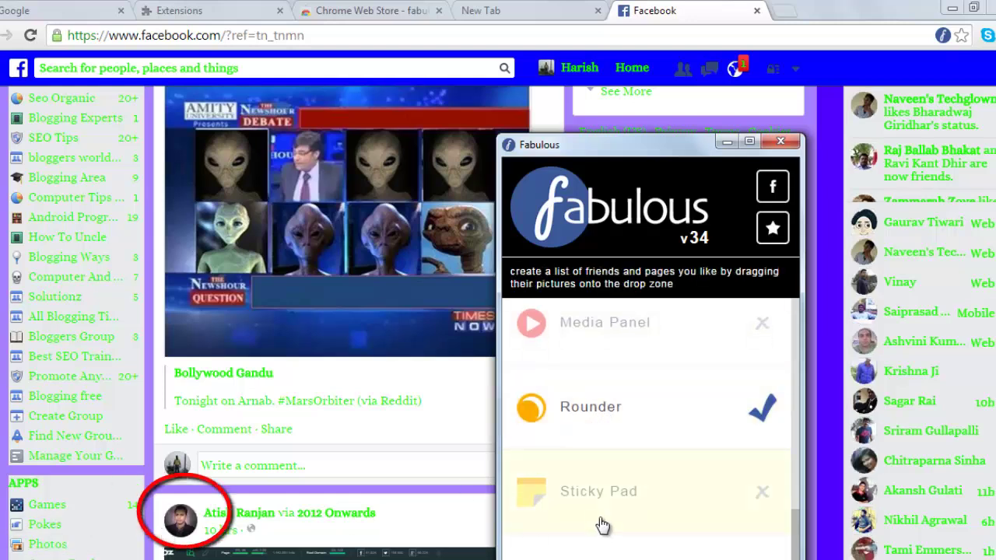
{"action": "left_click", "coordinate": [627, 515]}
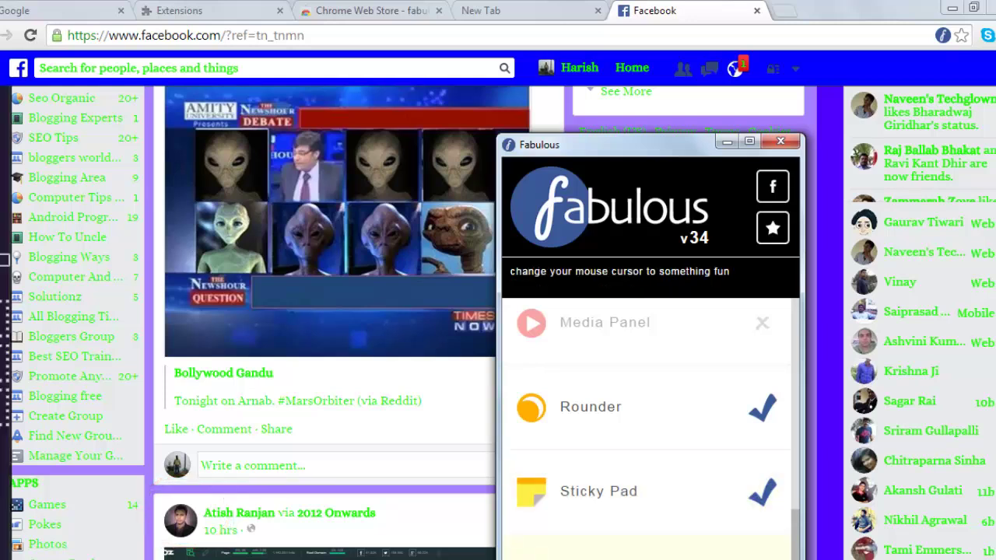
- Set the Cursor Changer style to My Marker
{"action": "scroll", "coordinate": [649, 428], "scroll_direction": "down", "scroll_amount": 1}
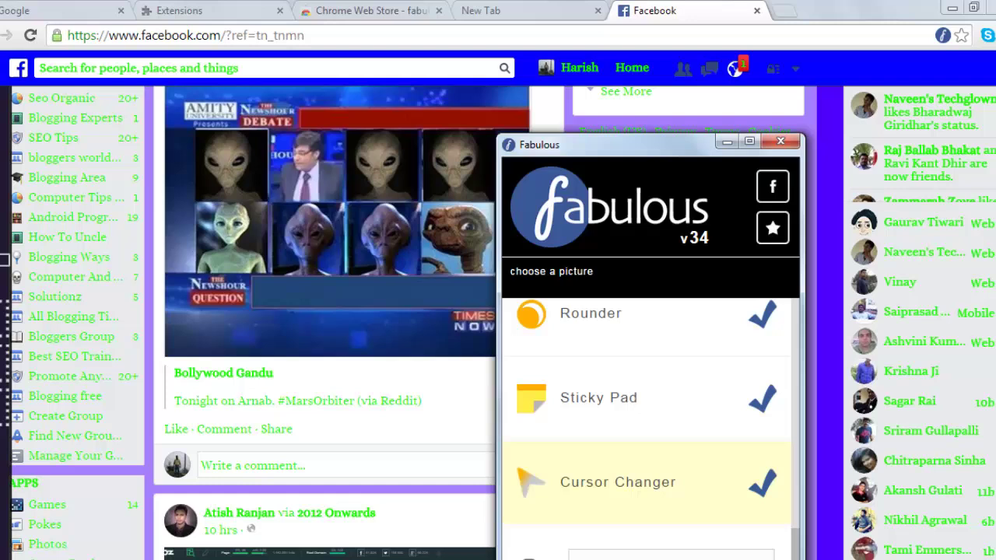
{"action": "left_click", "coordinate": [669, 554]}
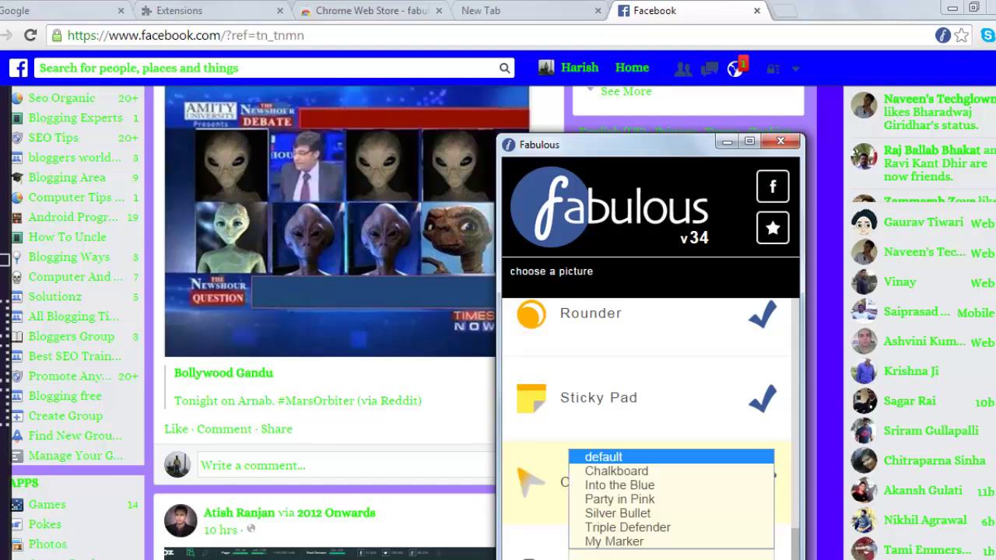
{"action": "left_click", "coordinate": [658, 473]}
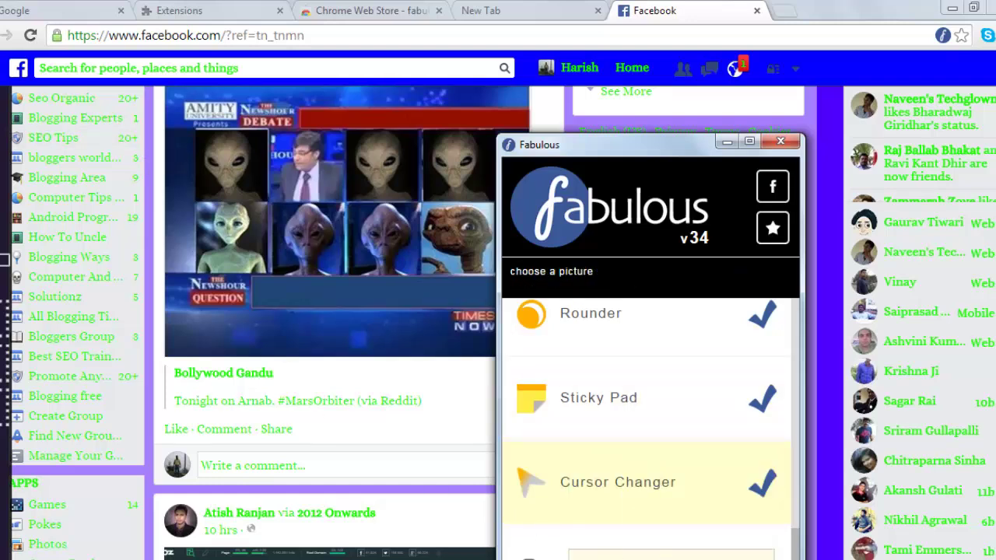
{"action": "left_click", "coordinate": [662, 552]}
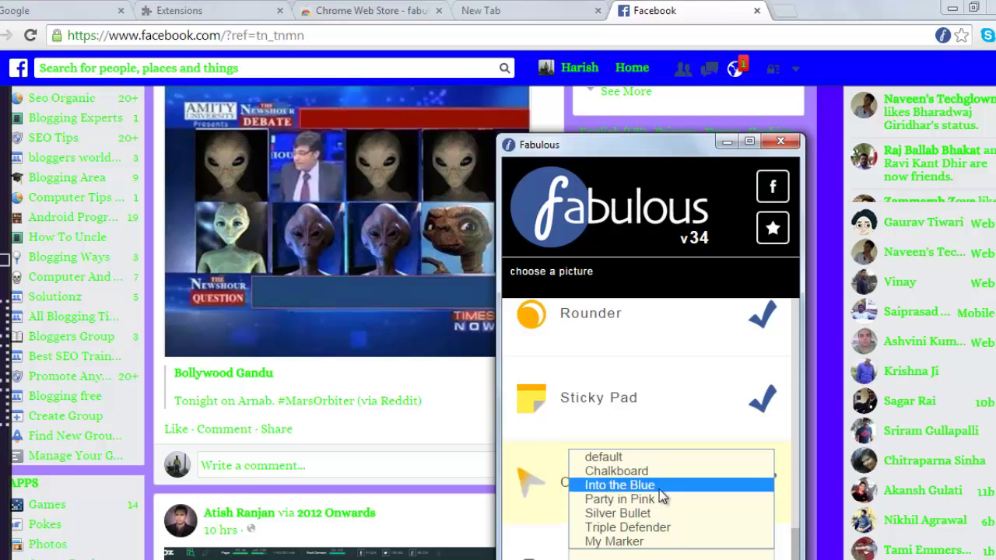
{"action": "left_click", "coordinate": [666, 484]}
{"action": "left_click", "coordinate": [623, 552]}
{"action": "left_click", "coordinate": [622, 539]}
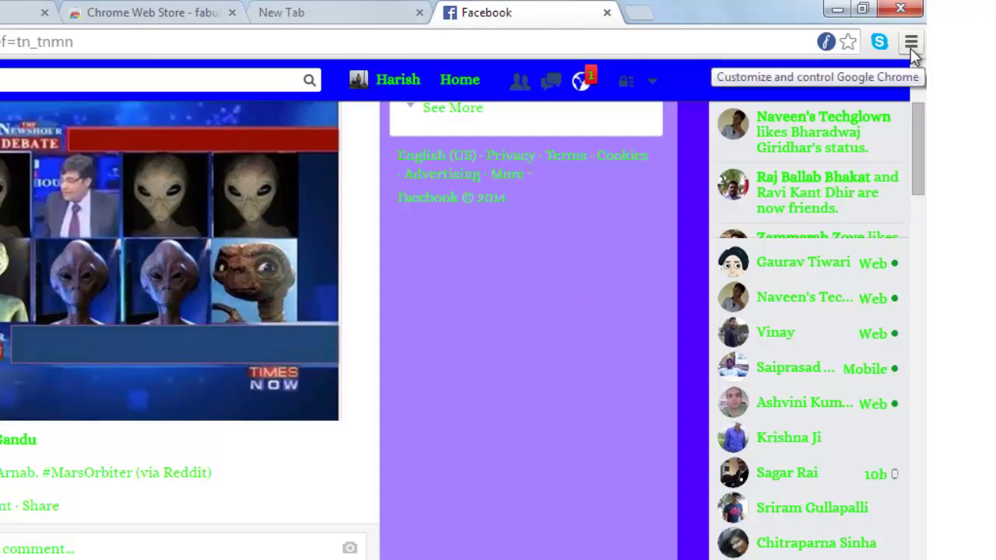
- Disable and remove Fabulous for Facebook in Extensions, then return to the Facebook tab's address
{"action": "left_click", "coordinate": [911, 43]}
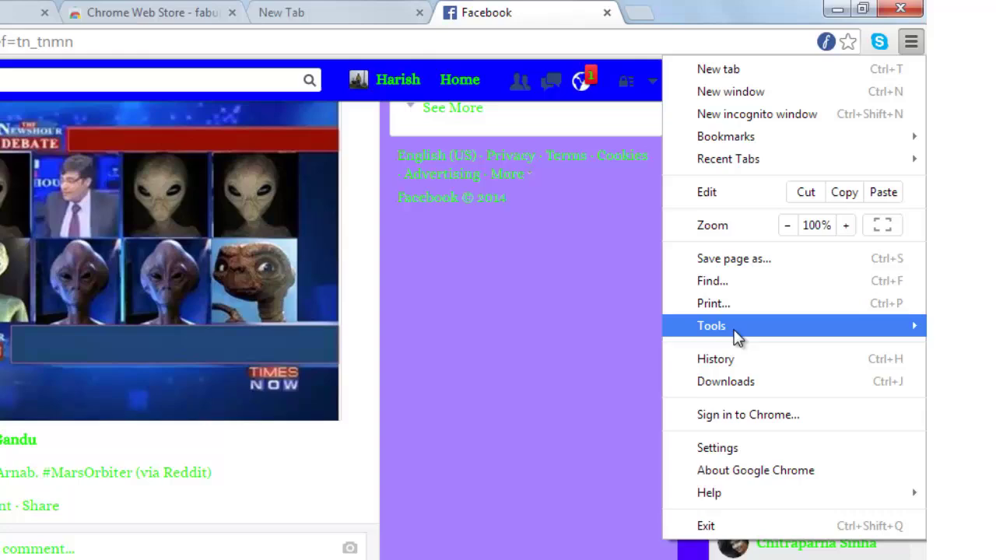
{"action": "mouse_move", "coordinate": [736, 335]}
{"action": "left_click", "coordinate": [568, 362]}
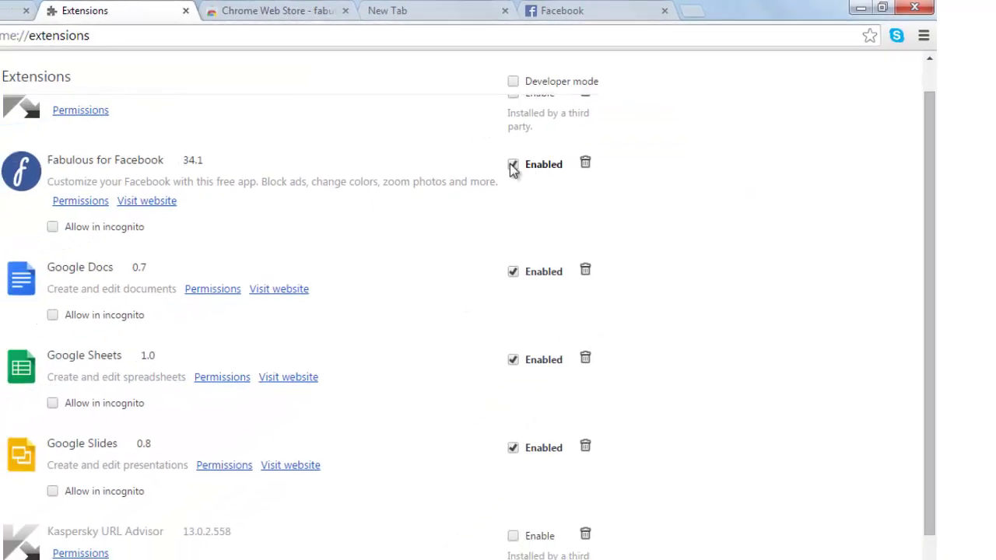
{"action": "left_click", "coordinate": [510, 165]}
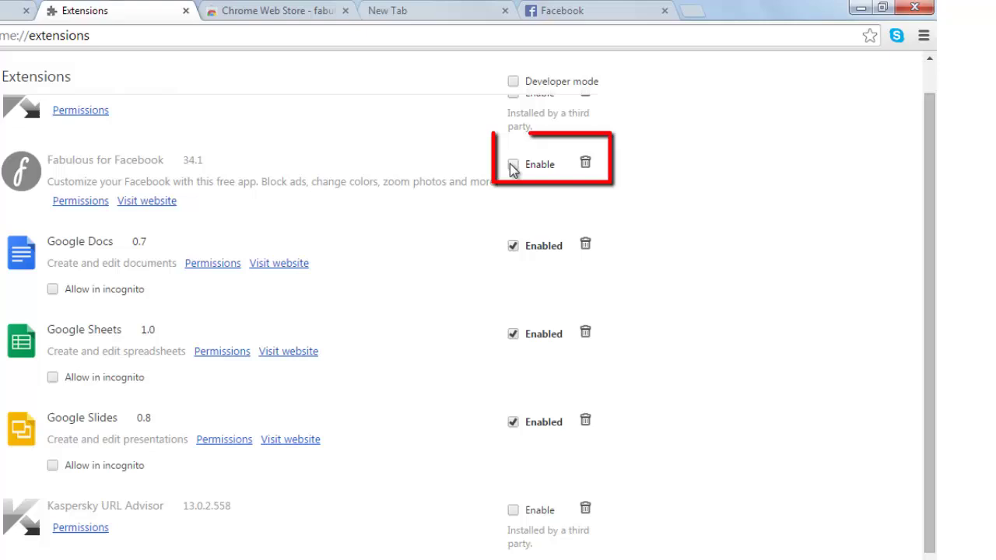
{"action": "left_click", "coordinate": [586, 166]}
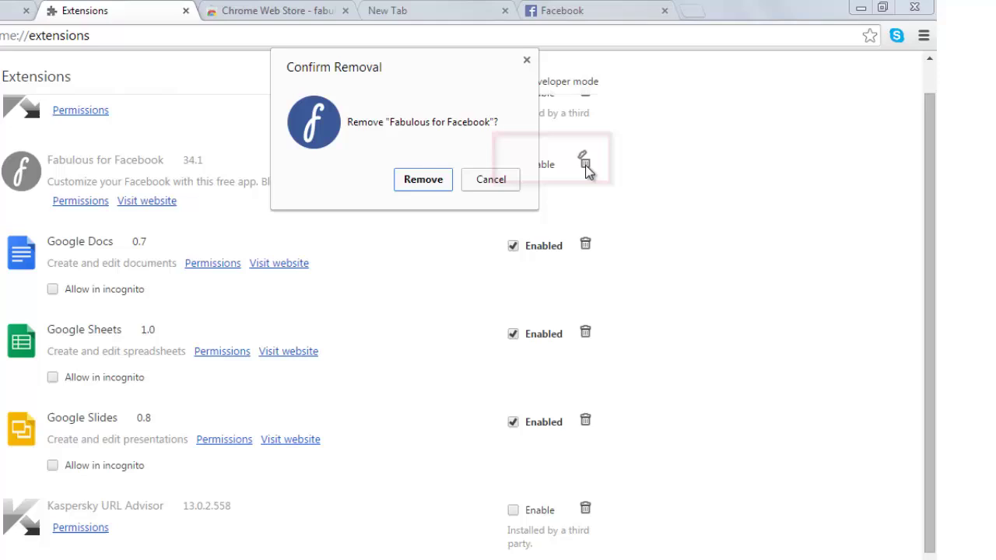
{"action": "left_click", "coordinate": [435, 183]}
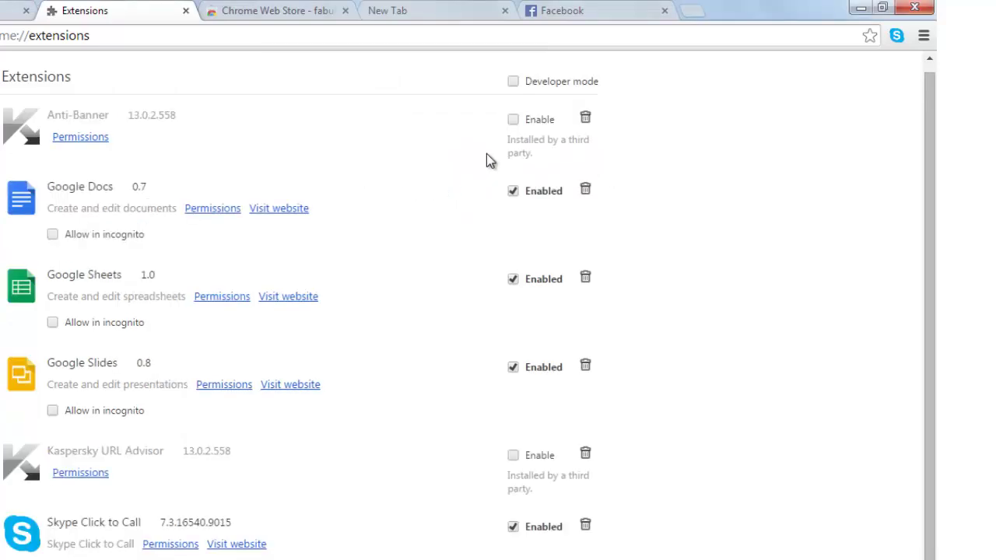
{"action": "left_click", "coordinate": [582, 10]}
{"action": "left_click", "coordinate": [485, 36]}
- Reload Facebook so it shows its normal colours and fonts
{"action": "key", "text": "Return"}
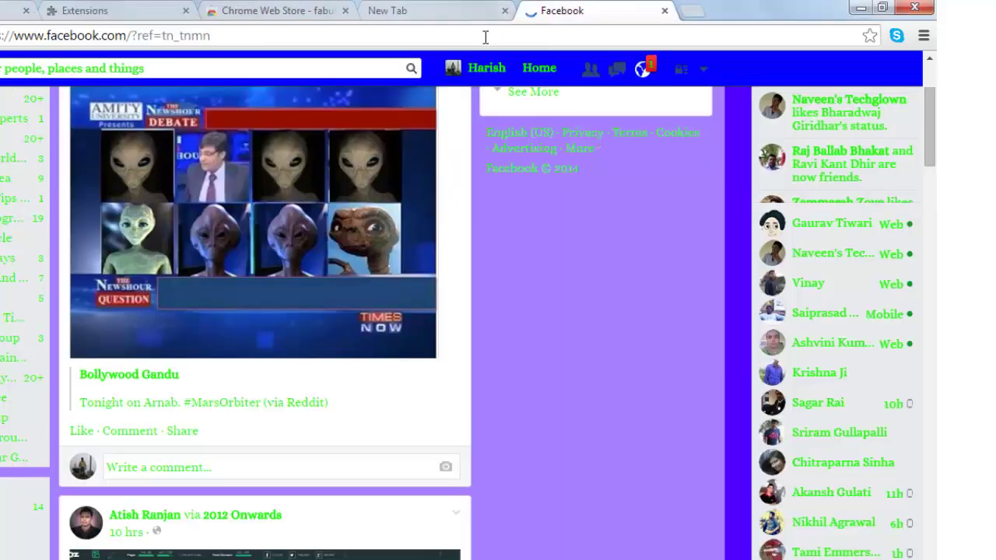